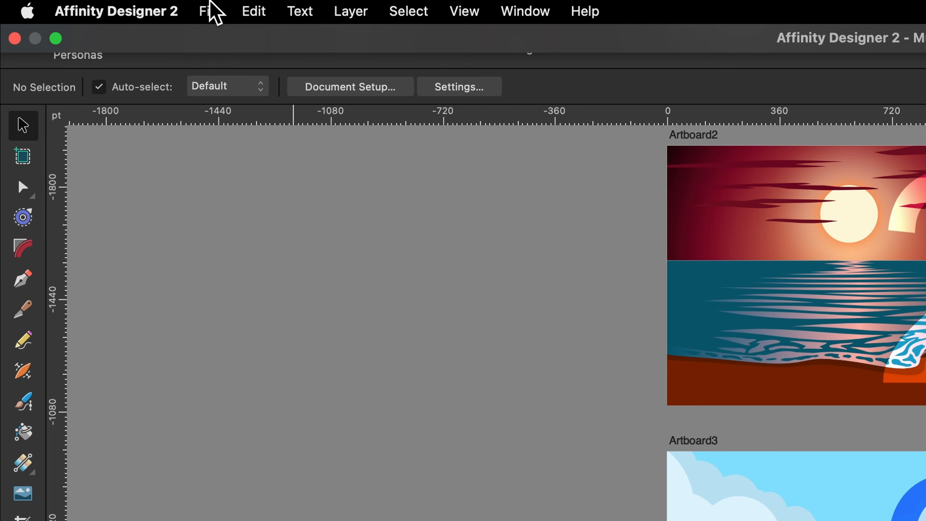
Create a new iPad 11" document with the Create artboard option left off
click(99, 5)
click(230, 43)
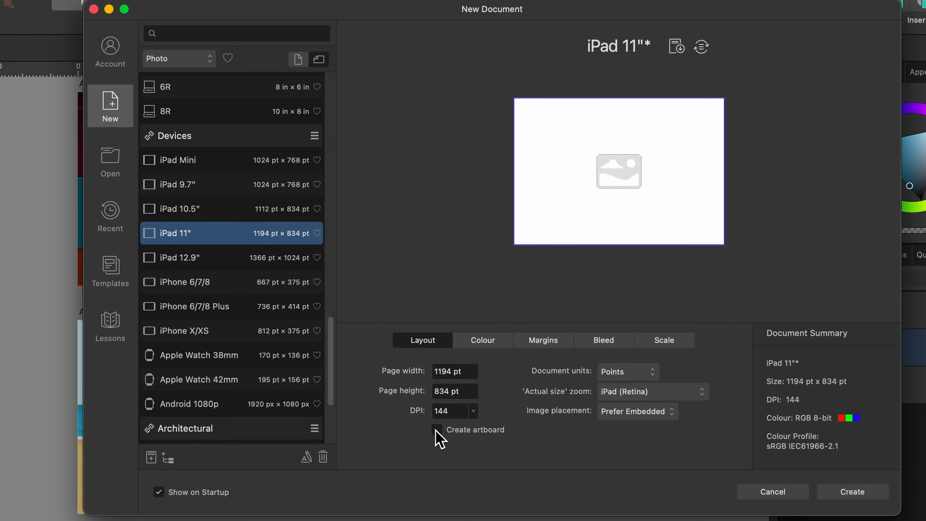
click(438, 431)
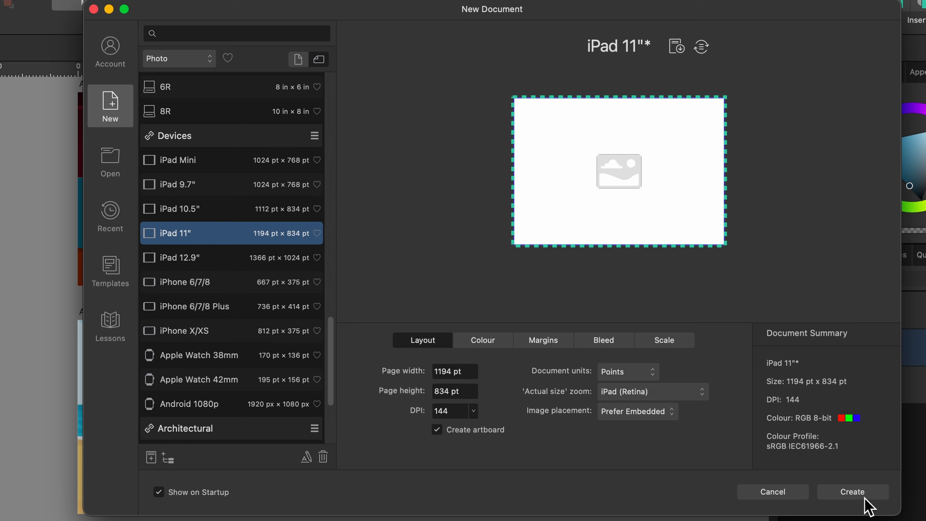
click(437, 429)
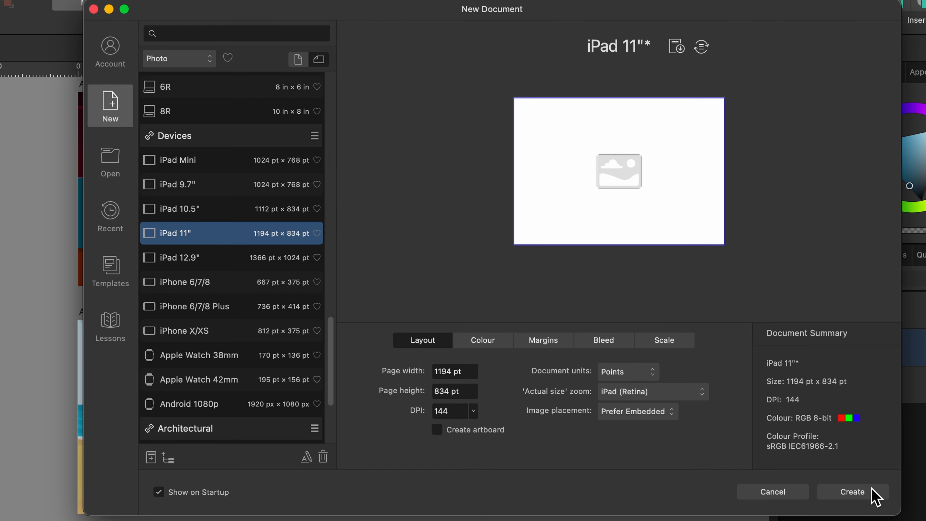
click(868, 493)
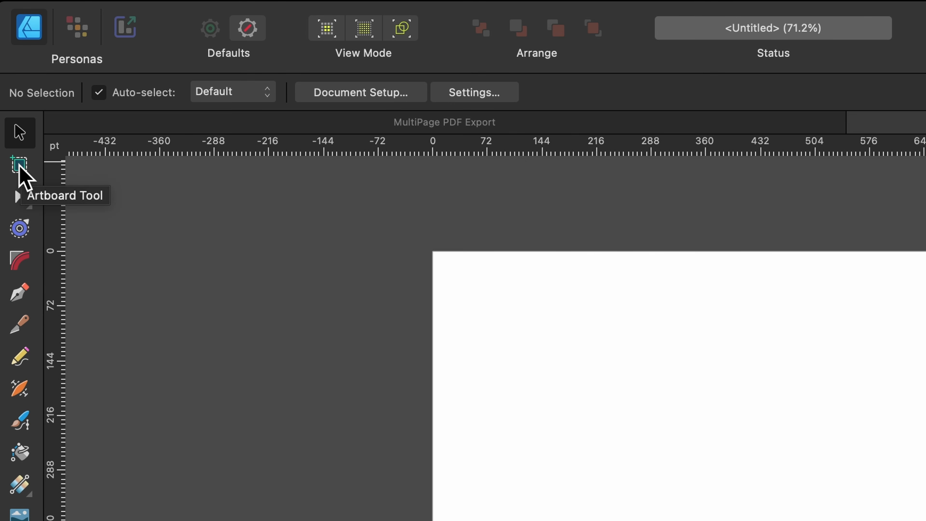
Insert three document-sized artboards side by side with the Artboard Tool
click(18, 165)
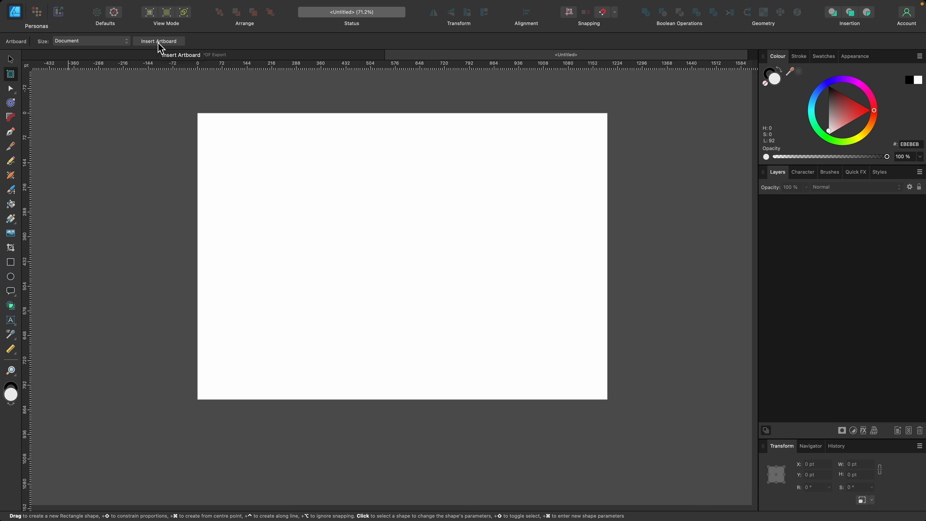
click(157, 43)
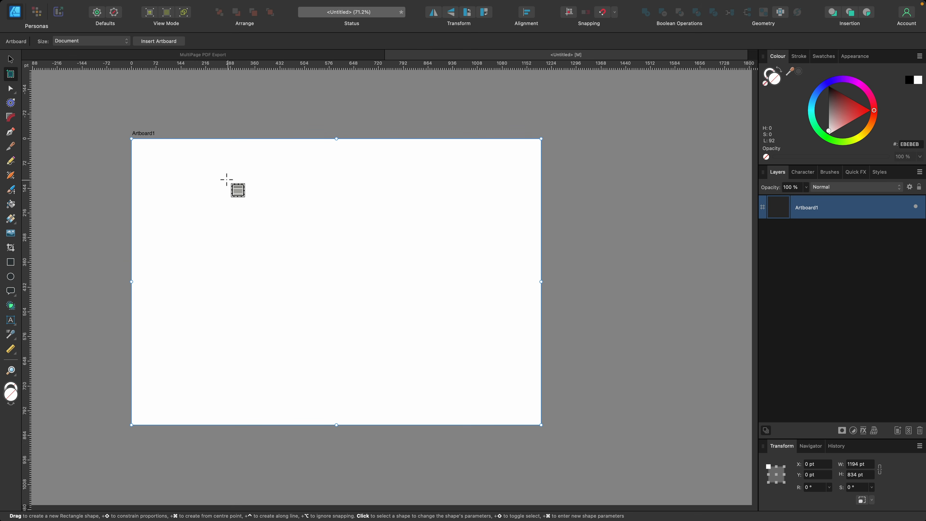
click(172, 41)
scroll(207, 106, right, 10)
scroll(208, 106, up, 3)
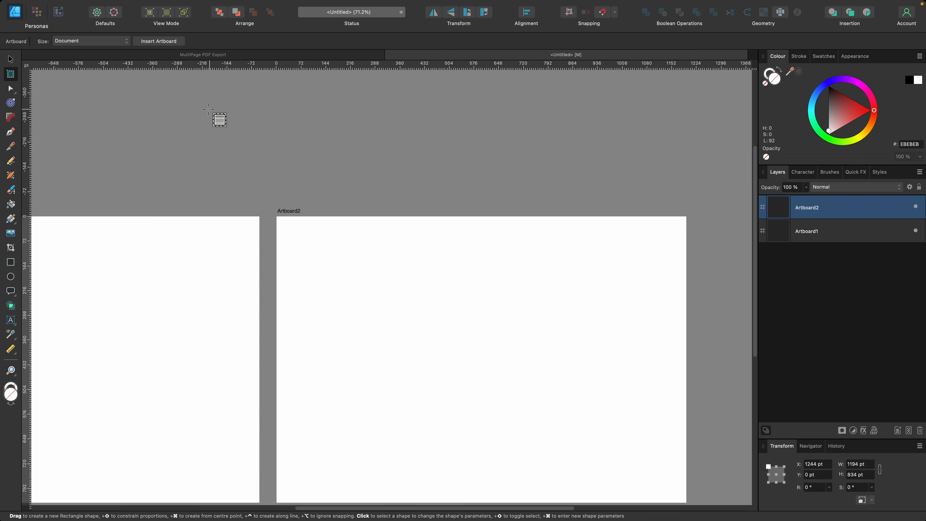
scroll(208, 109, down, 5)
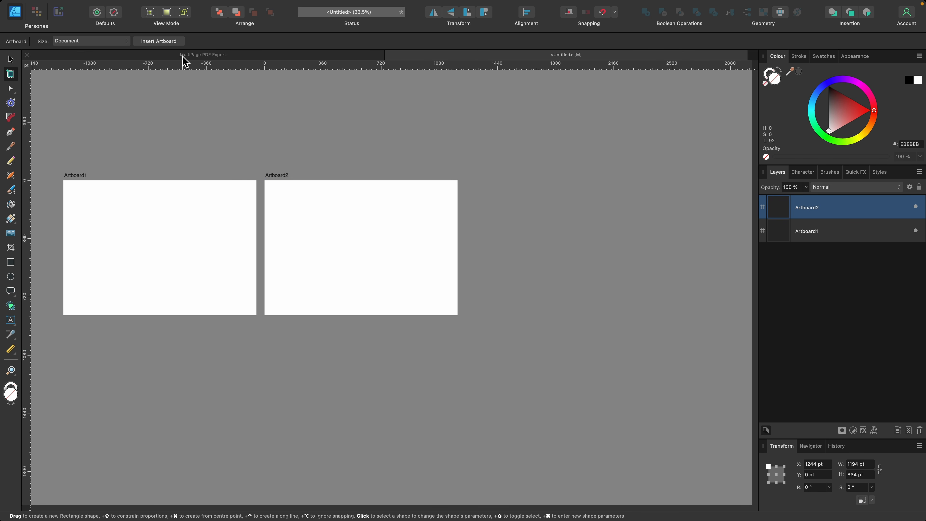
click(177, 40)
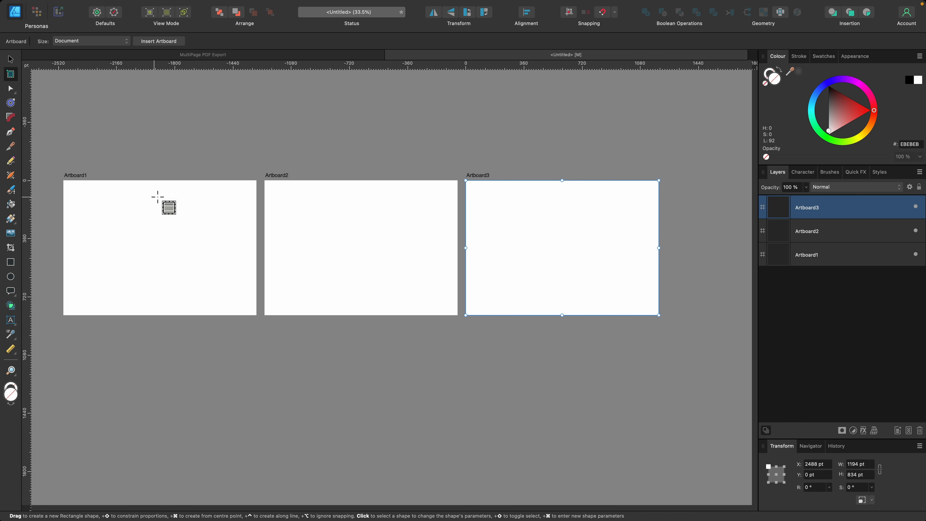
Duplicate Artboard3 and move the copy horizontally to the right of it
scroll(506, 207, right, 3)
key(v)
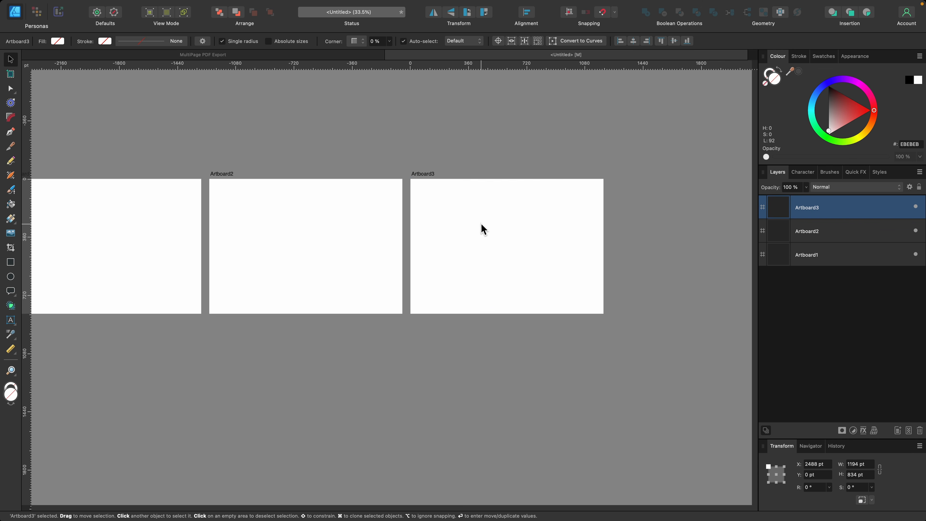
scroll(477, 215, up, 3)
scroll(419, 219, right, 3)
scroll(355, 256, right, 2)
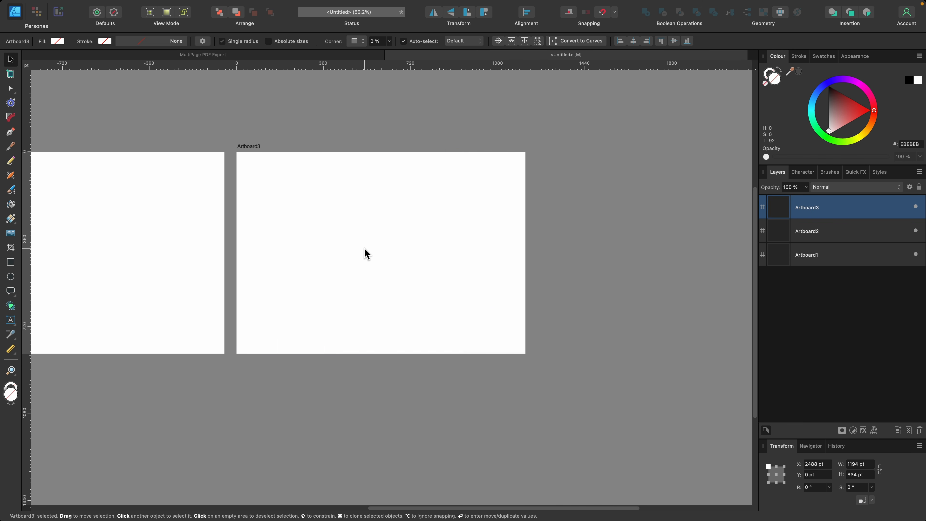
click(365, 250)
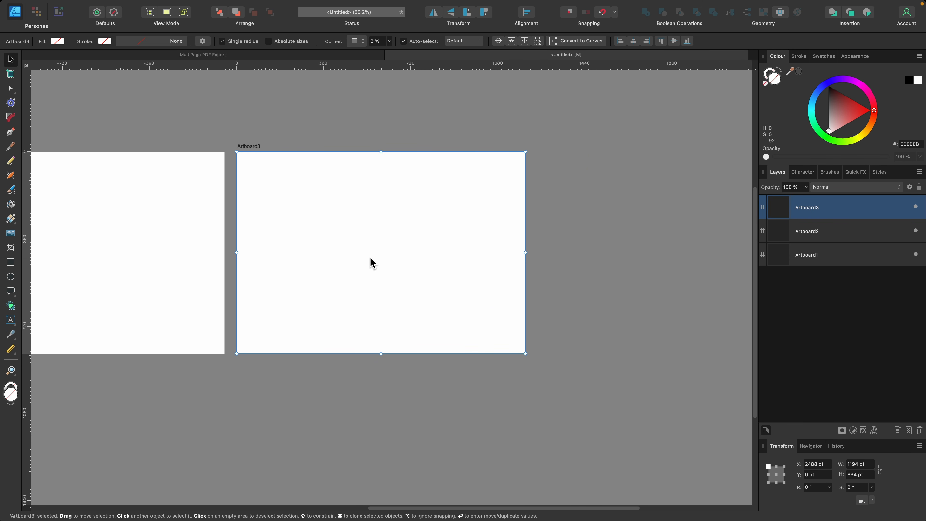
key(super+j)
drag(356, 233, 673, 233)
Rename the duplicated artboard layer as Artboard4
scroll(583, 204, right, 5)
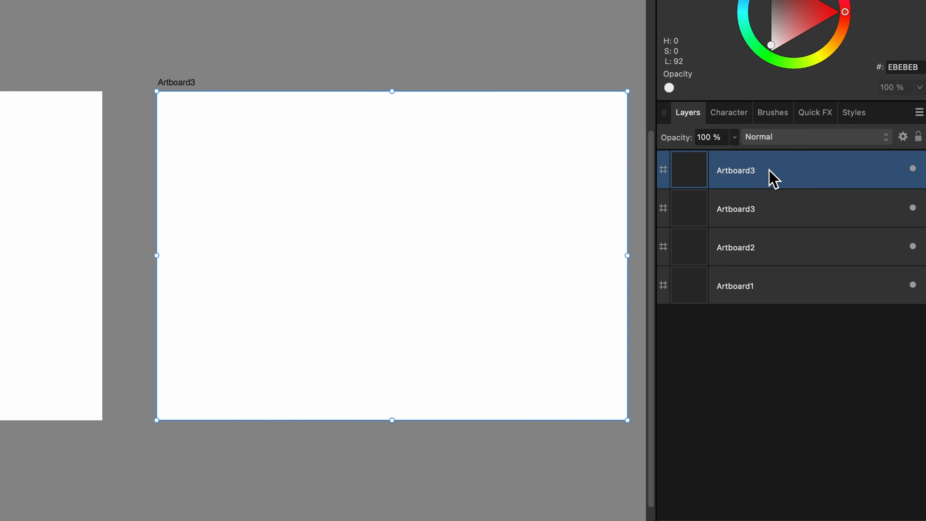
double_click(769, 170)
click(777, 169)
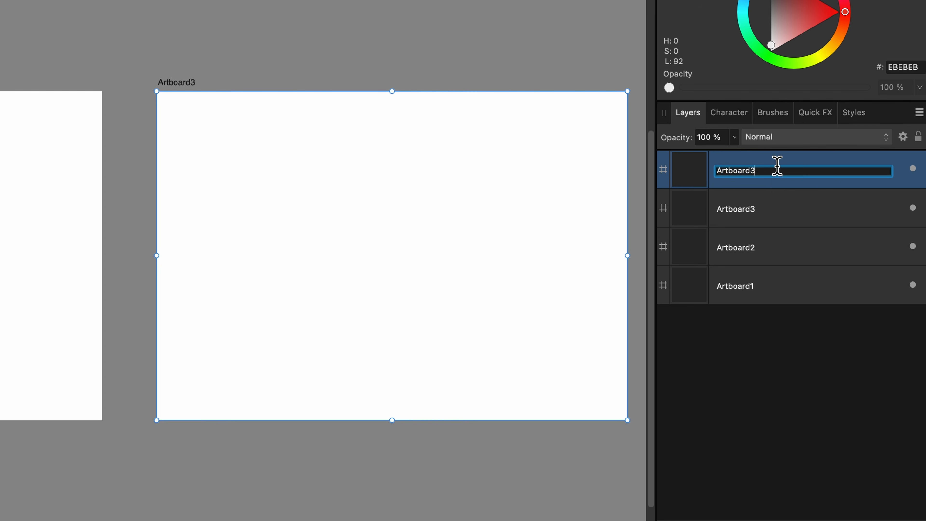
key(Return)
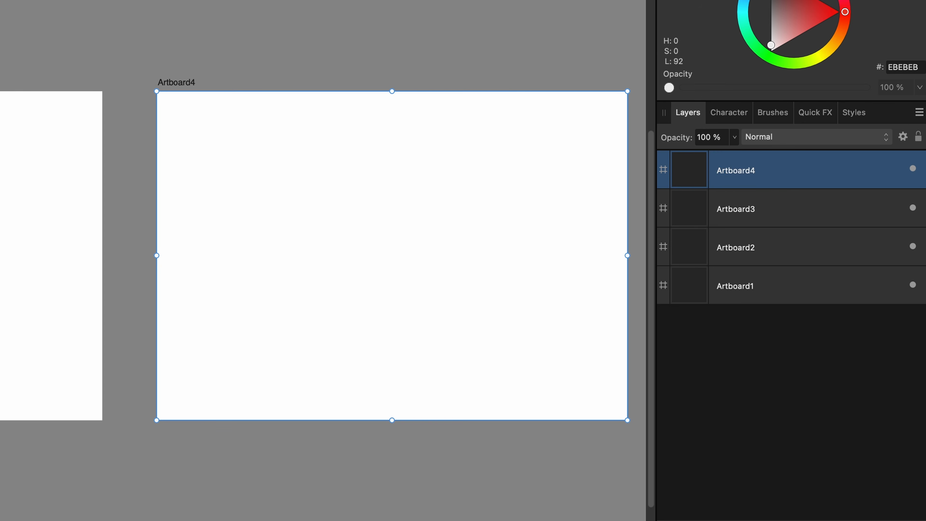
Switch to the MultiPage PDF Export document and move Artboard1 to the top of the stack, above Artboard2
scroll(366, 194, down, 3)
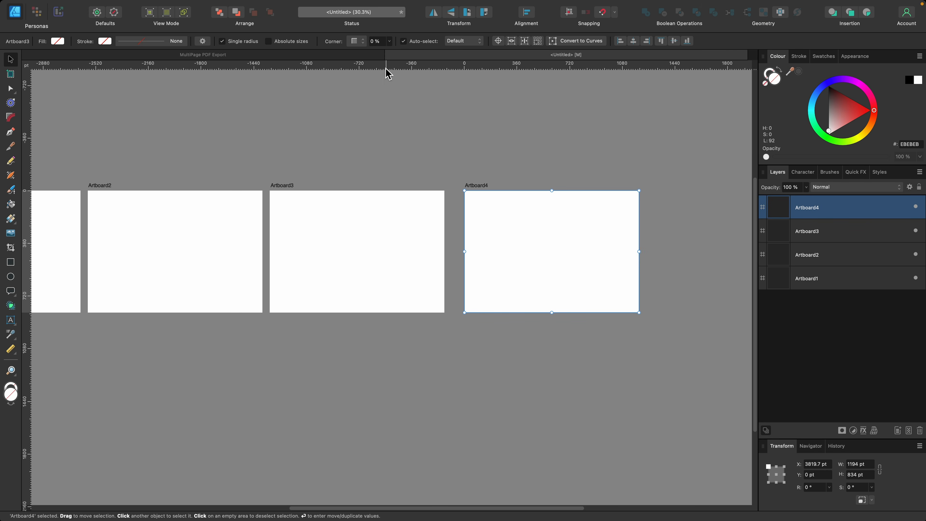
click(389, 55)
click(462, 197)
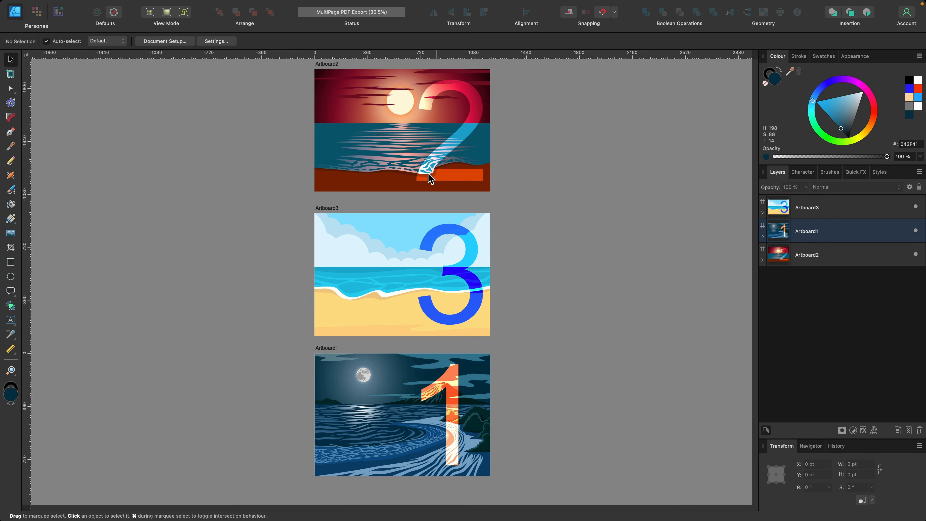
scroll(454, 215, left, 2)
scroll(453, 216, up, 1)
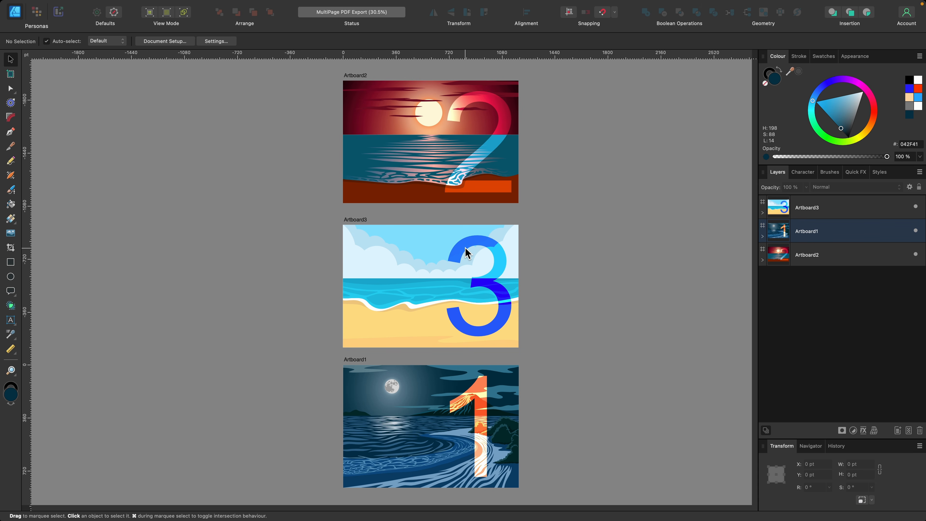
scroll(414, 316, down, 3)
scroll(391, 356, up, 1)
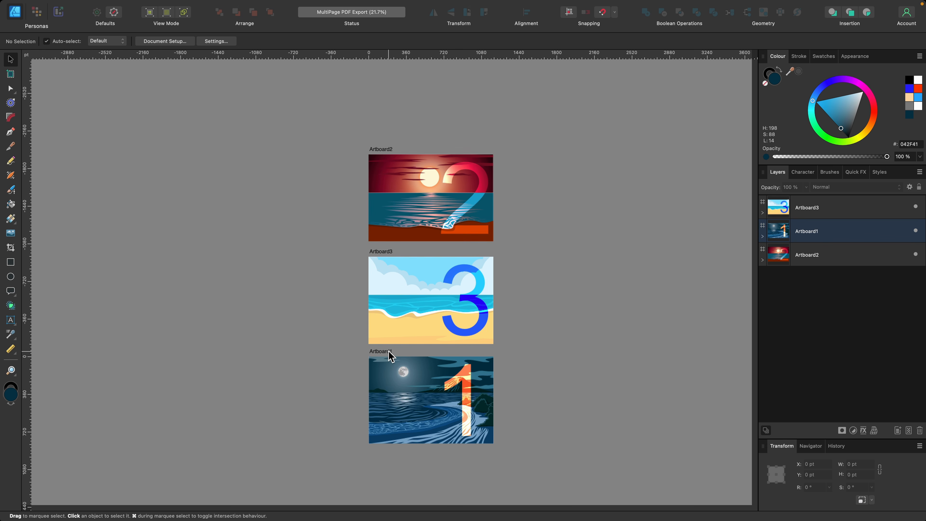
drag(387, 353, 390, 70)
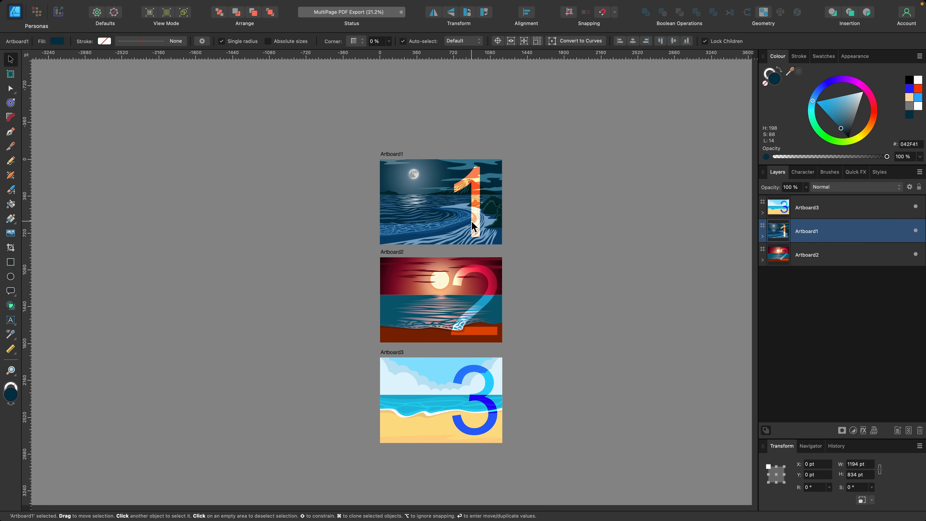
scroll(470, 318, up, 2)
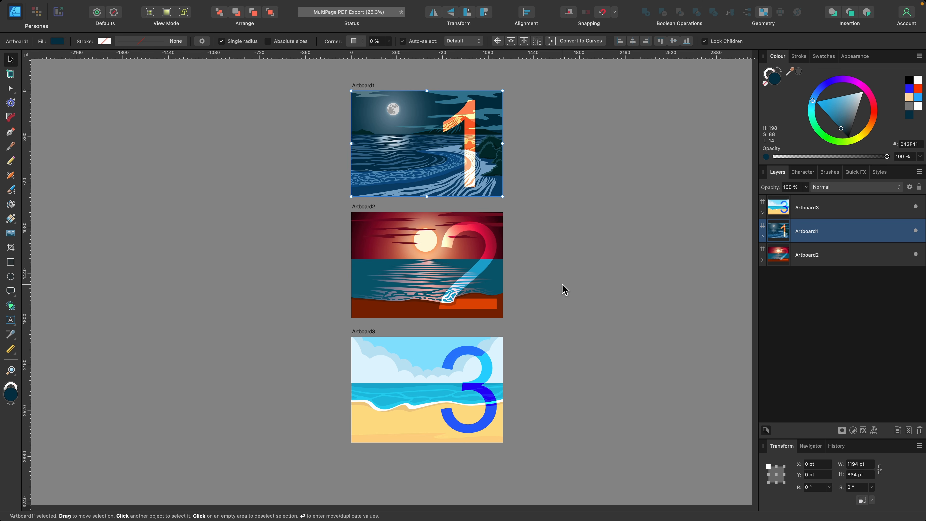
click(568, 296)
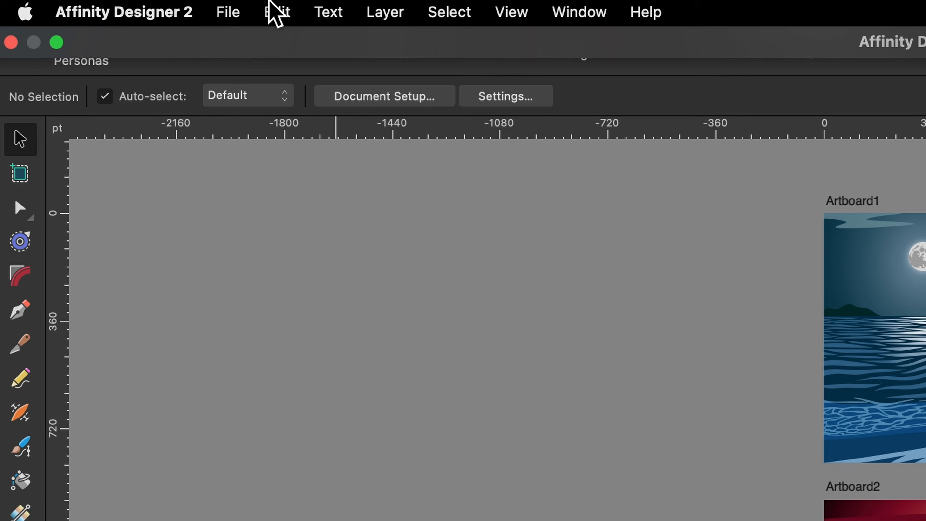
Export the whole document as a PDF named MultiPage PDF Export.pdf to the Desktop
click(98, 5)
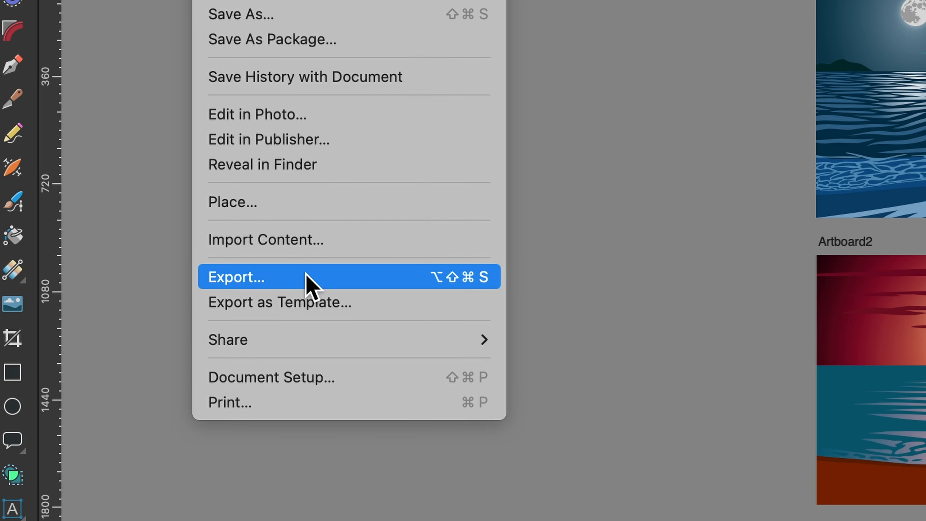
click(310, 288)
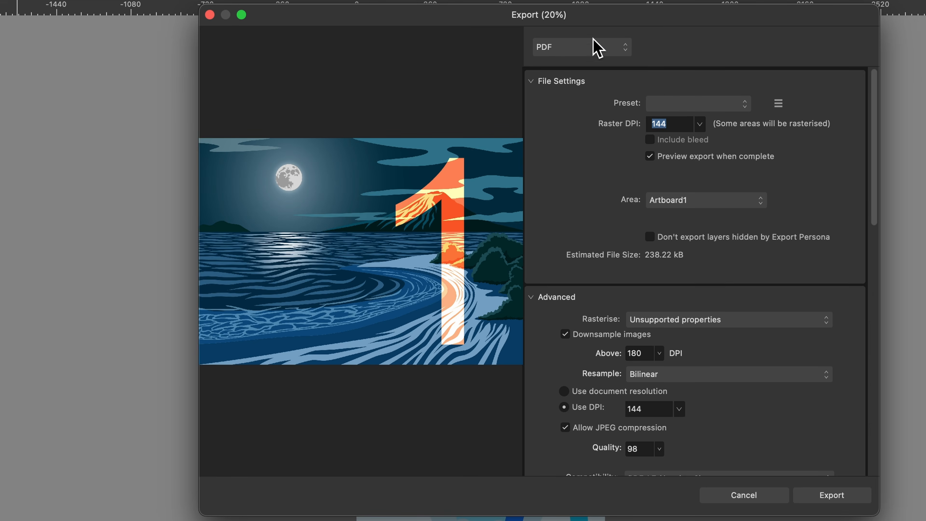
click(598, 48)
click(584, 46)
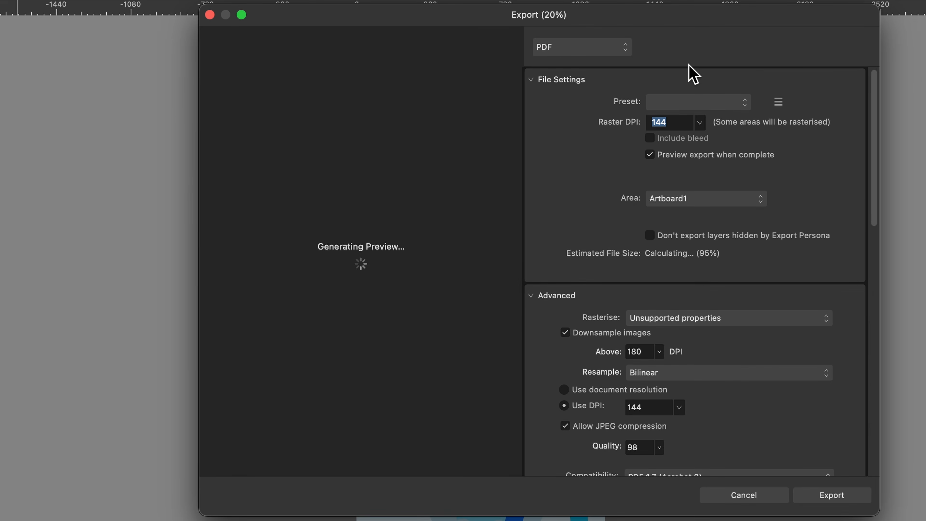
click(713, 202)
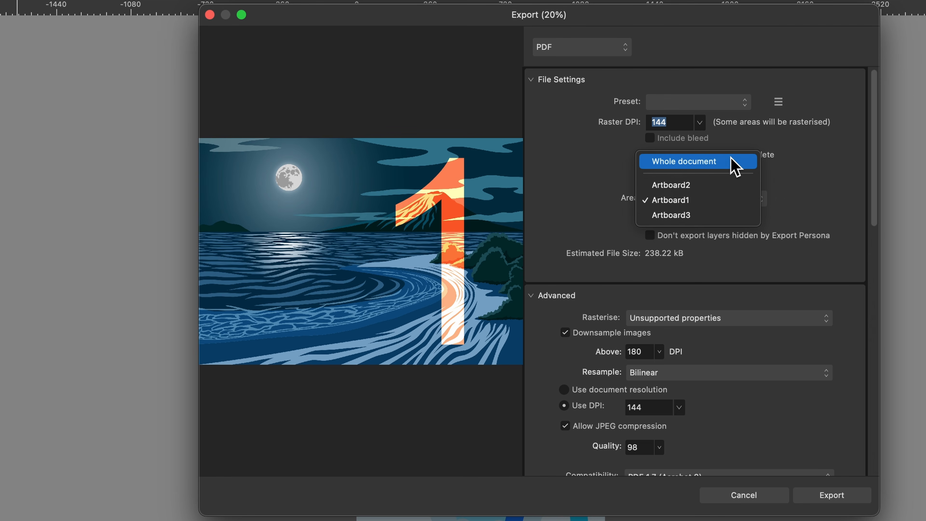
click(740, 161)
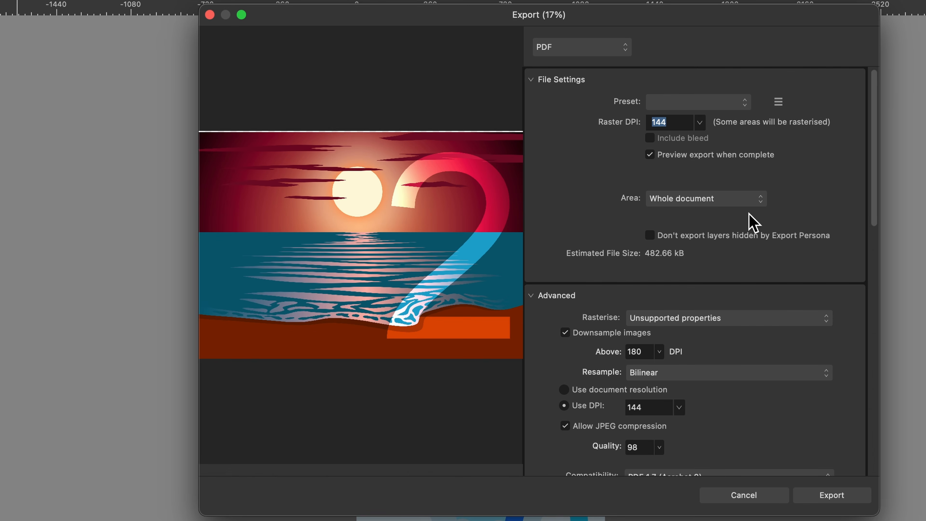
click(842, 498)
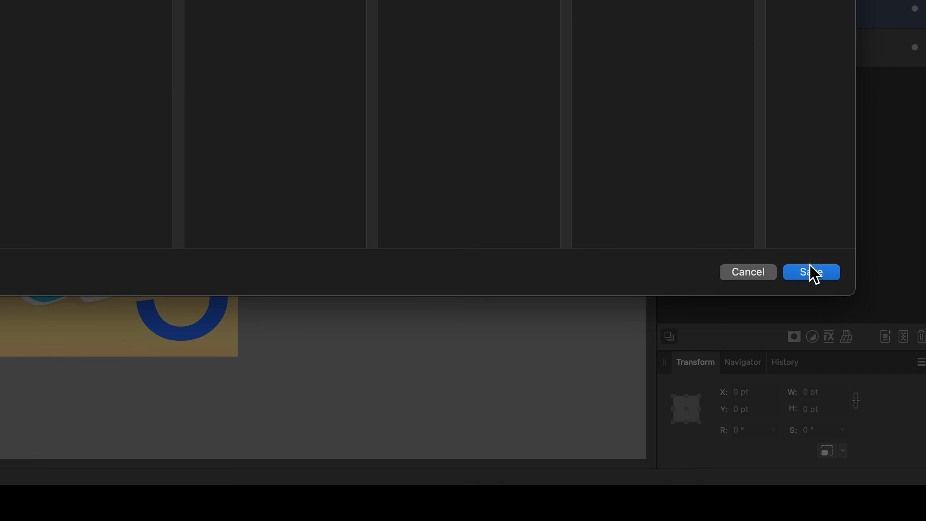
click(810, 271)
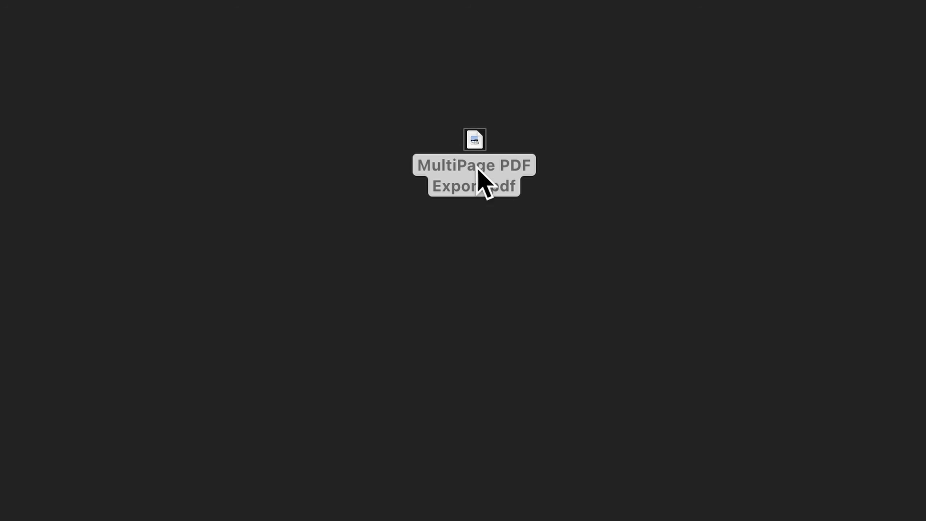
Open the exported PDF in Preview, scroll through all its pages, and close the window
drag(568, 168, 251, 2)
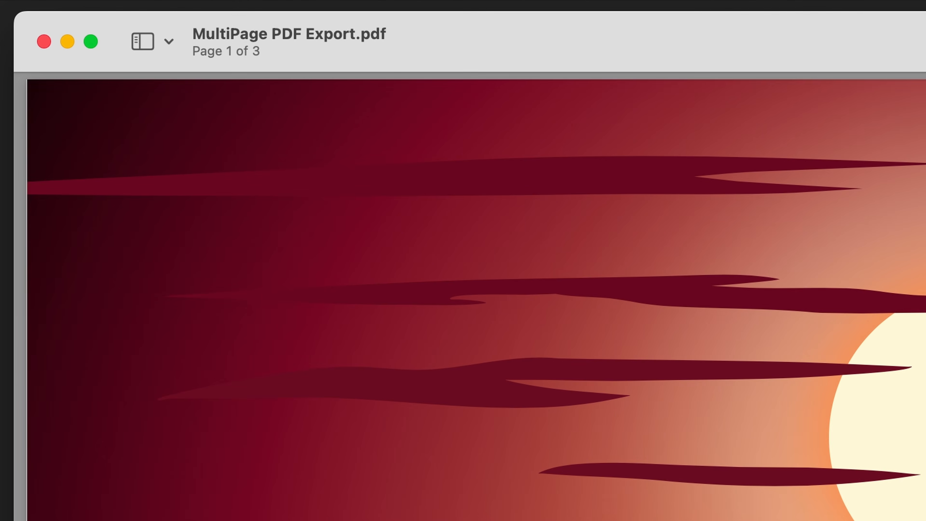
scroll(498, 282, down, 3)
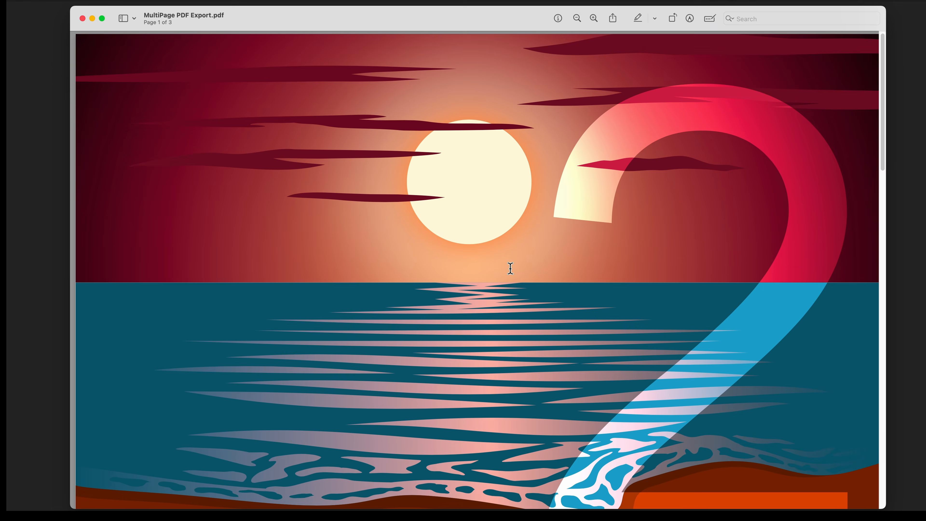
scroll(497, 282, down, 20)
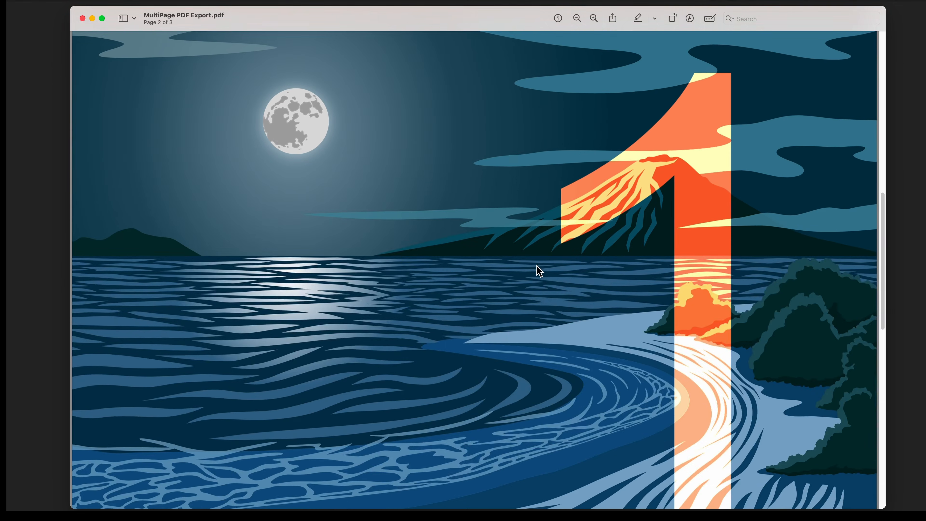
scroll(535, 264, down, 10)
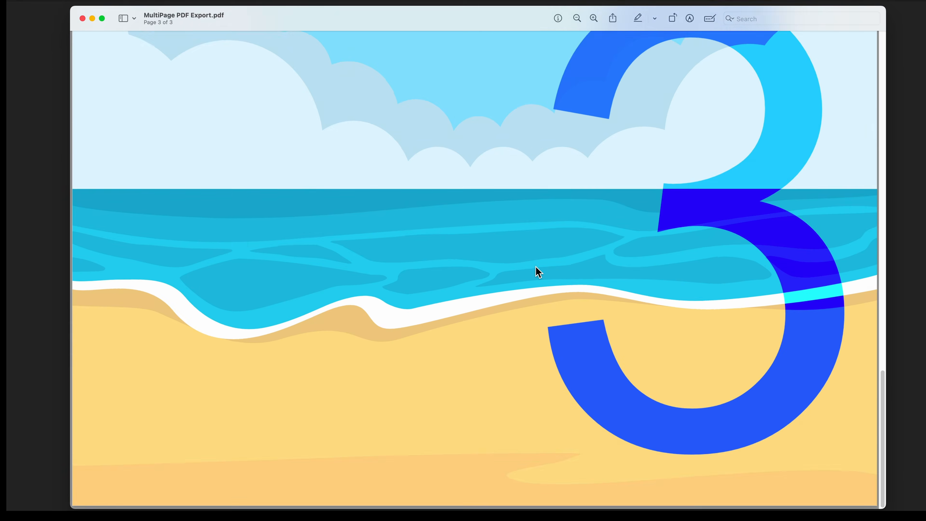
scroll(535, 267, down, 20)
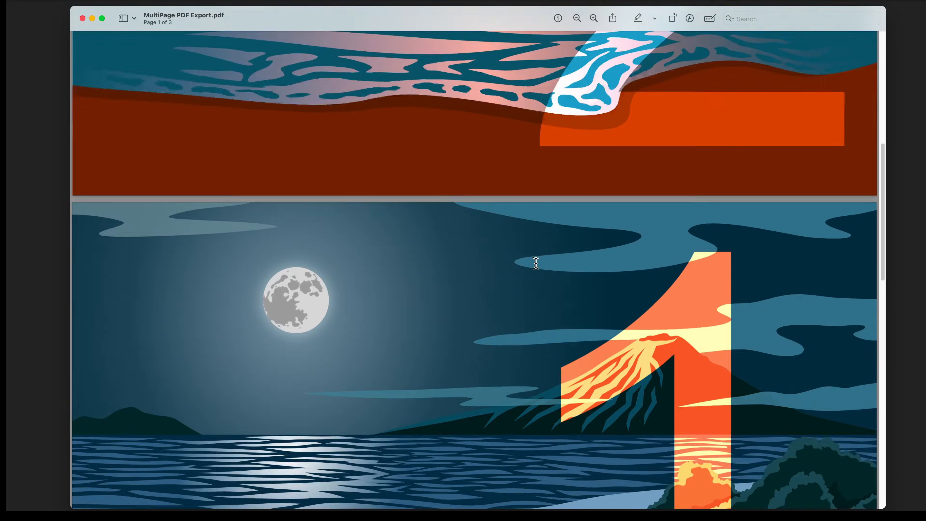
scroll(536, 269, down, 5)
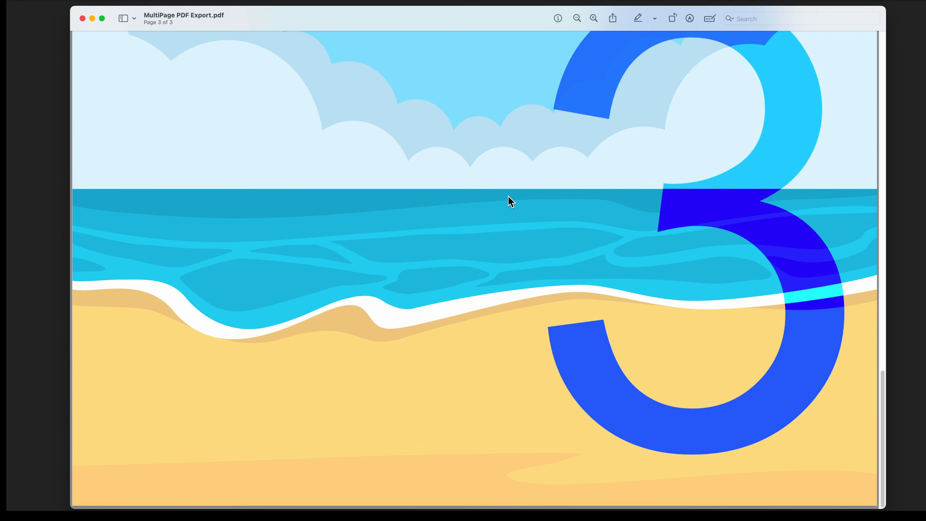
click(83, 18)
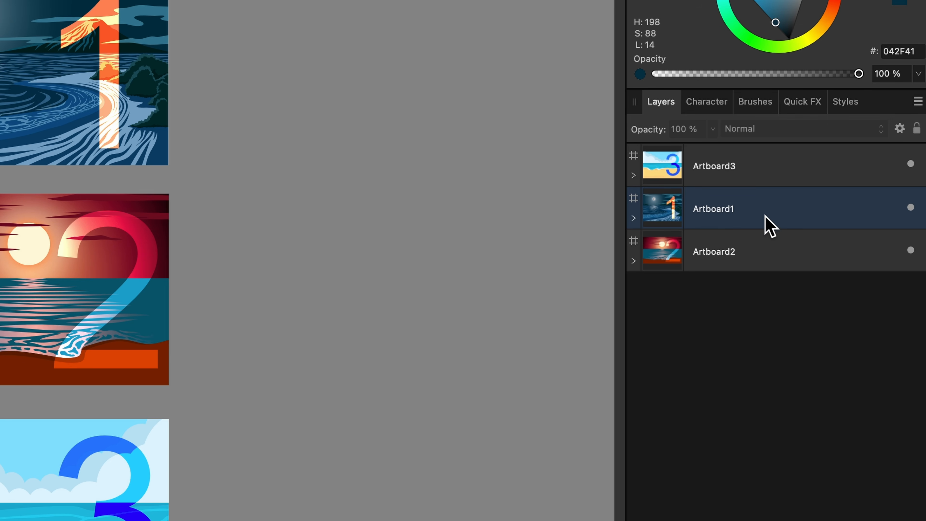
Move Artboard1 to the bottom of the layer stack, below Artboard2
drag(760, 219, 734, 264)
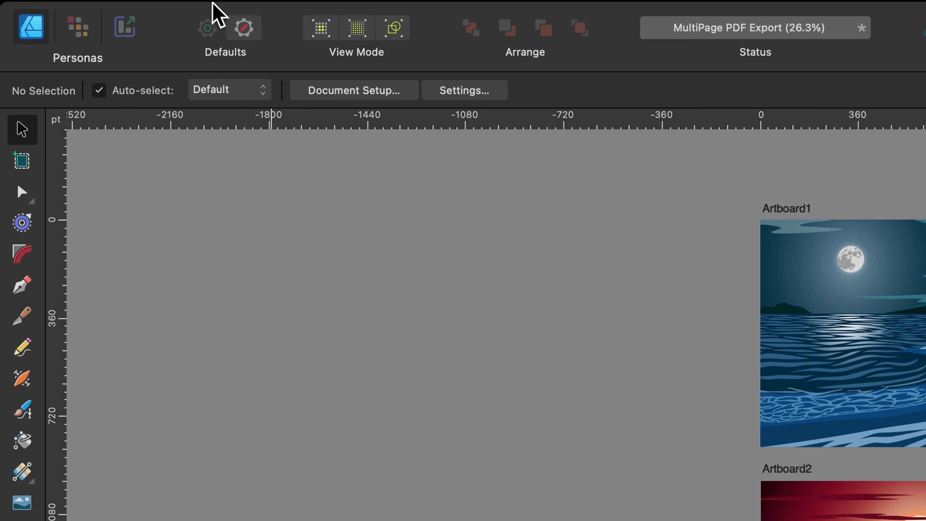
Export the whole document again as a PDF, saving it as MultiPage PDF Export.pdf on the Desktop
click(211, 13)
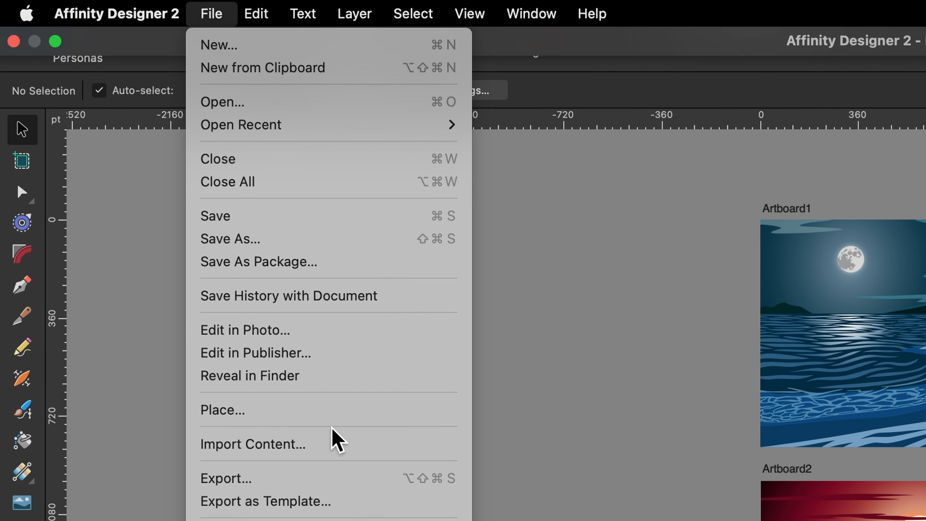
click(349, 481)
click(512, 42)
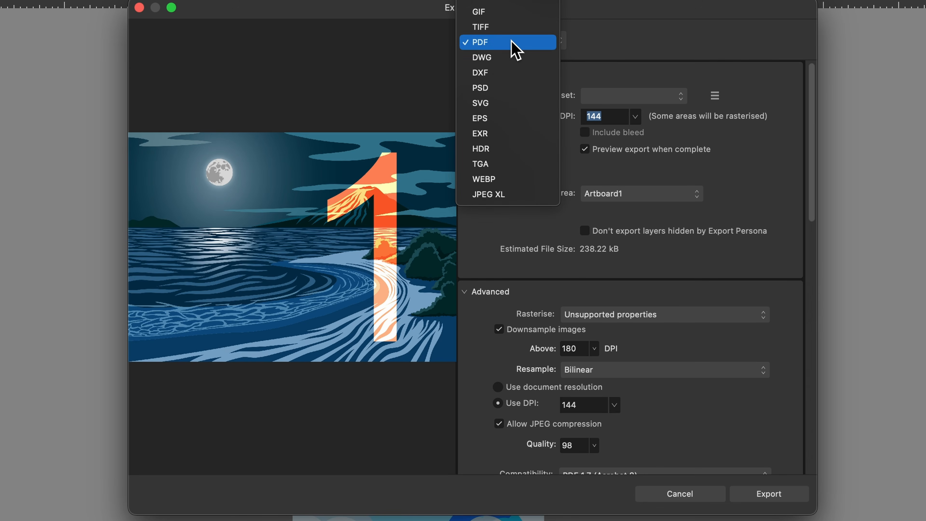
click(603, 58)
click(656, 195)
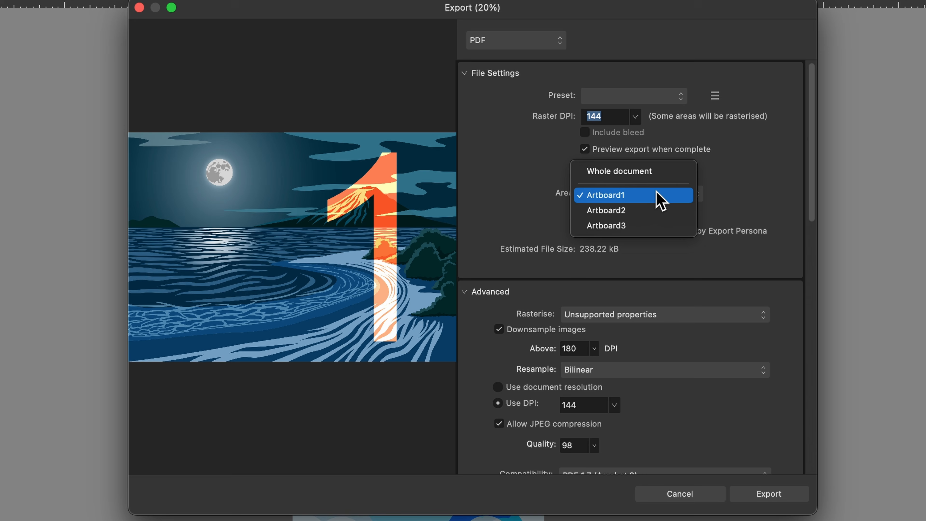
click(651, 174)
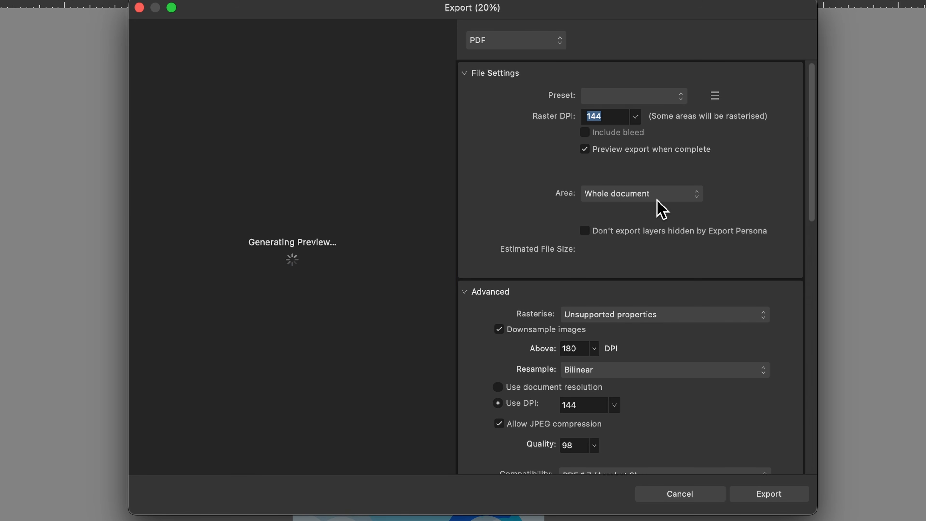
click(792, 490)
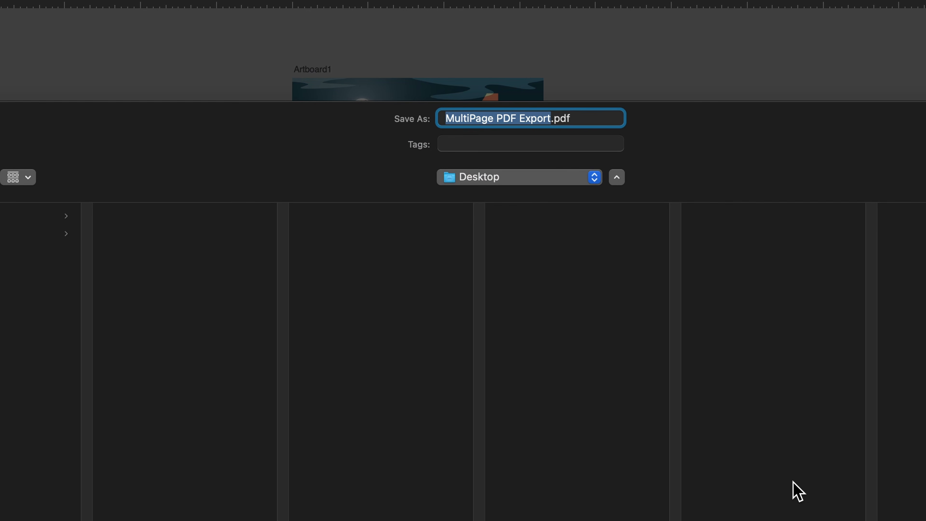
click(831, 341)
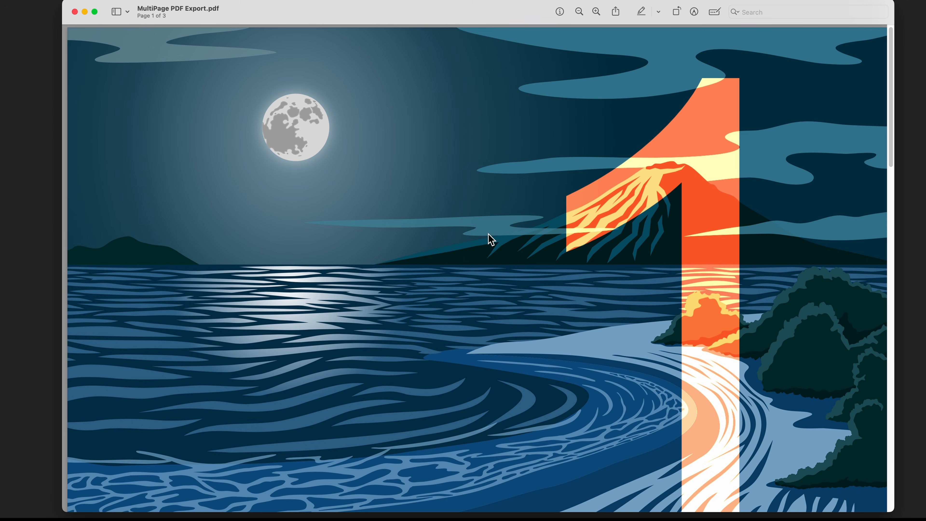
Scroll through the pages of the exported PDF in Preview, then switch back to Affinity Designer
scroll(489, 235, down, 15)
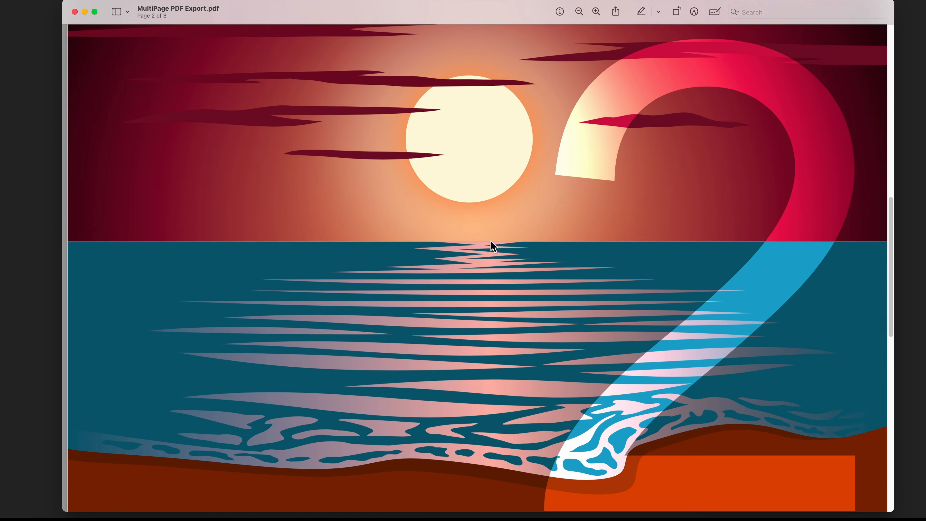
scroll(490, 241, down, 15)
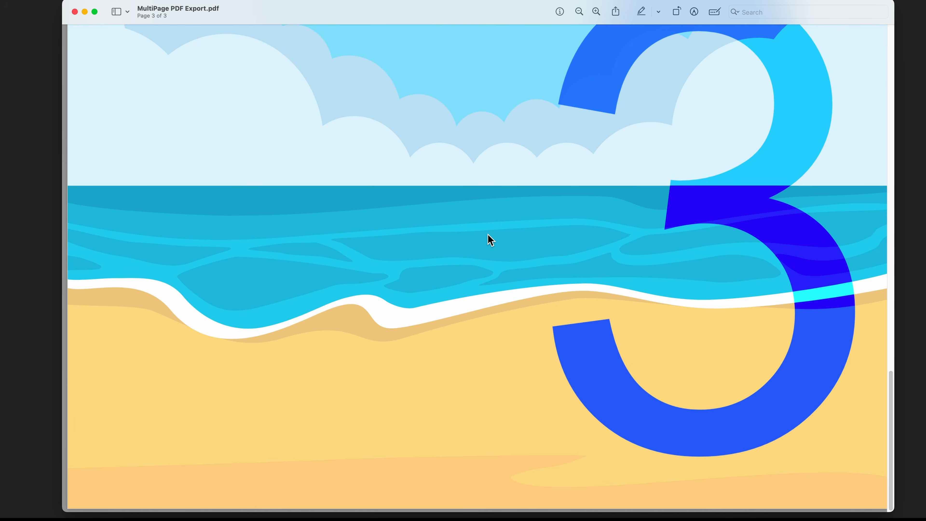
key(ctrl+Right)
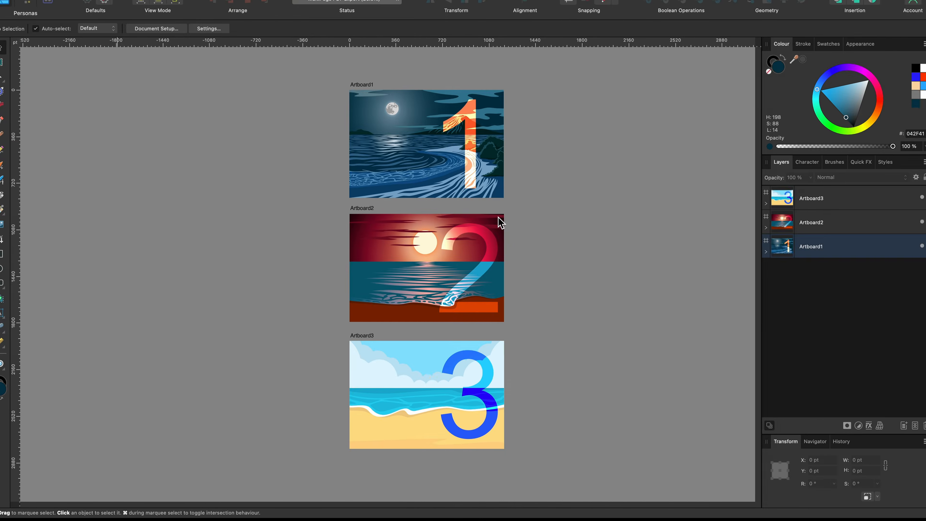